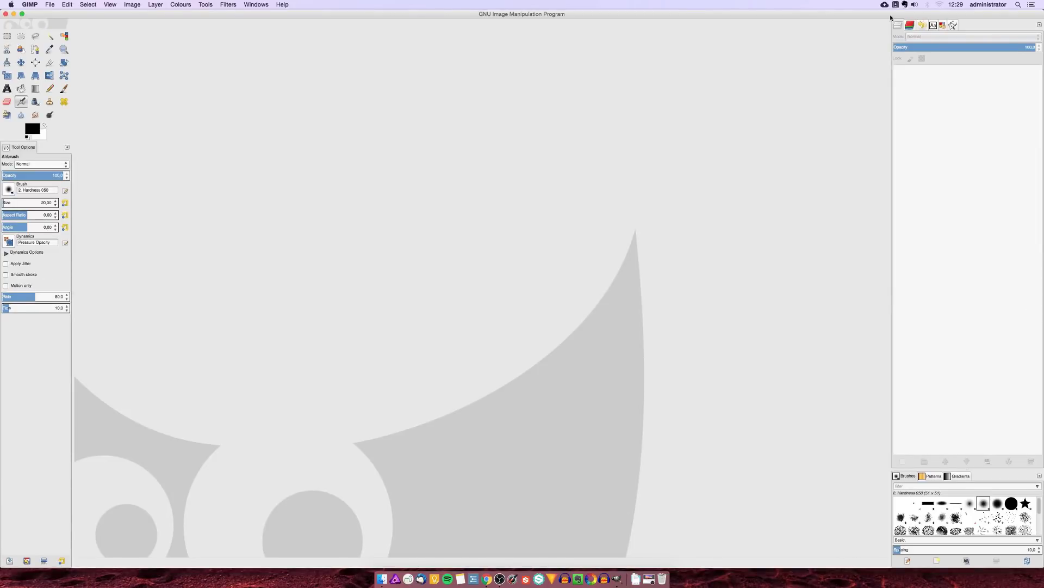
Open DSC03369.jpg and crop it to a fixed 1:1 square over the fingerprints.
{"action": "left_click_drag", "start_coordinate": [1043, 151], "coordinate": [875, 153]}
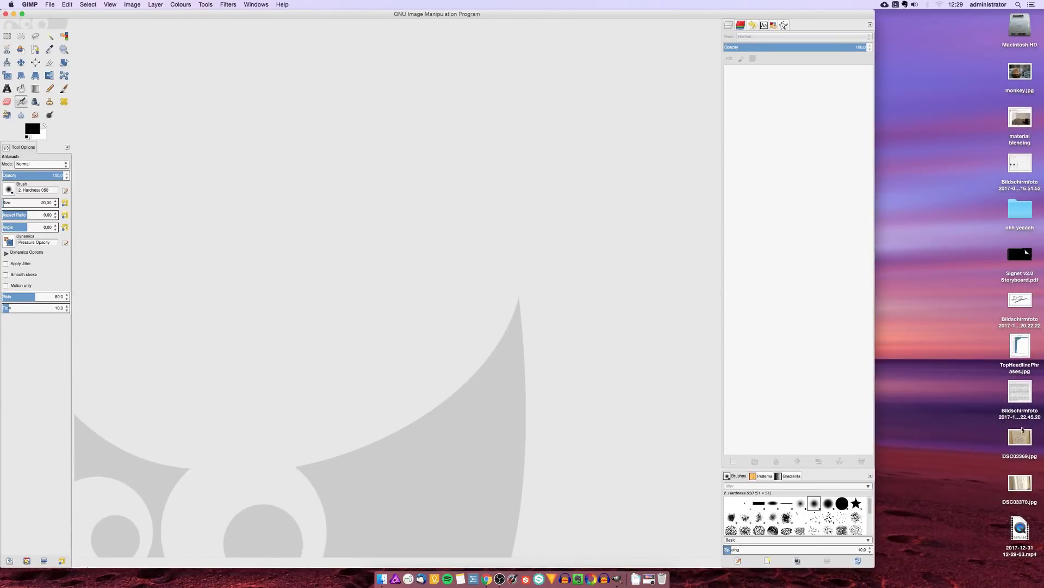
{"action": "left_click_drag", "start_coordinate": [1020, 437], "coordinate": [477, 371]}
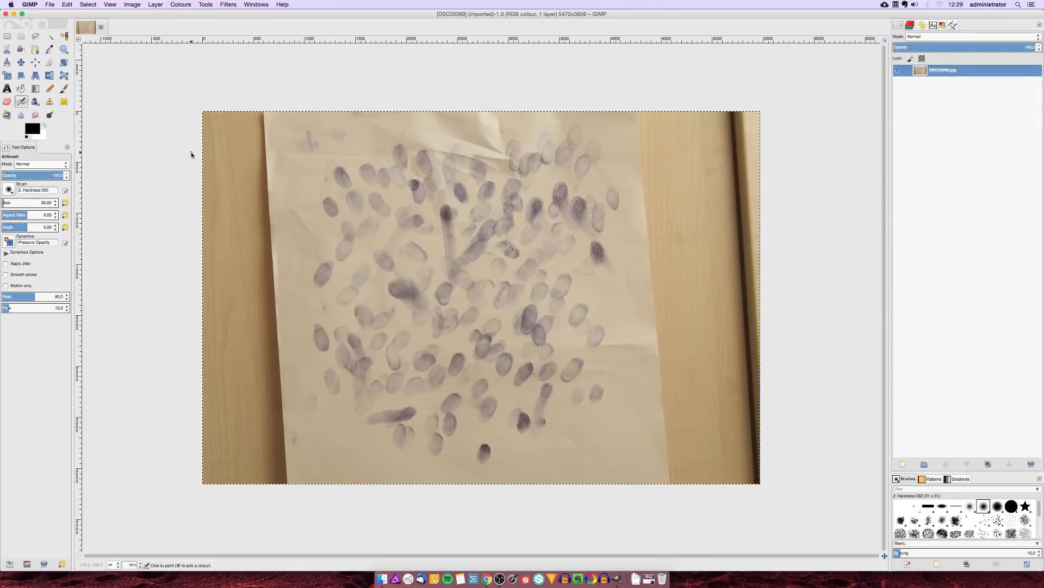
{"action": "left_click", "coordinate": [49, 63]}
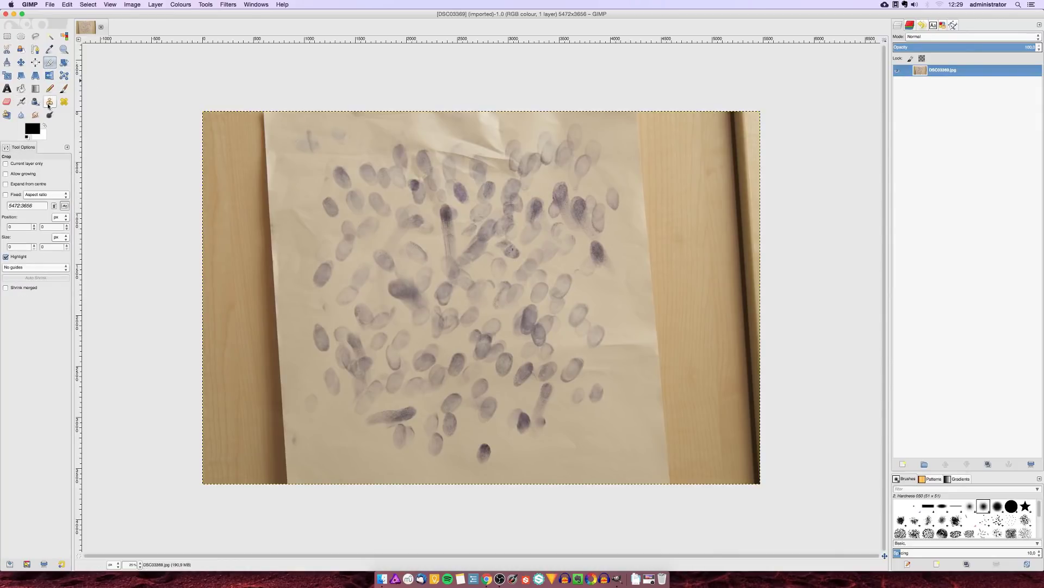
{"action": "left_click", "coordinate": [5, 194]}
{"action": "left_click", "coordinate": [38, 206]}
{"action": "left_click_drag", "start_coordinate": [33, 205], "coordinate": [4, 204]}
{"action": "type", "text": "1:1"}
{"action": "left_click_drag", "start_coordinate": [336, 165], "coordinate": [584, 422]}
{"action": "left_click_drag", "start_coordinate": [448, 254], "coordinate": [449, 262]}
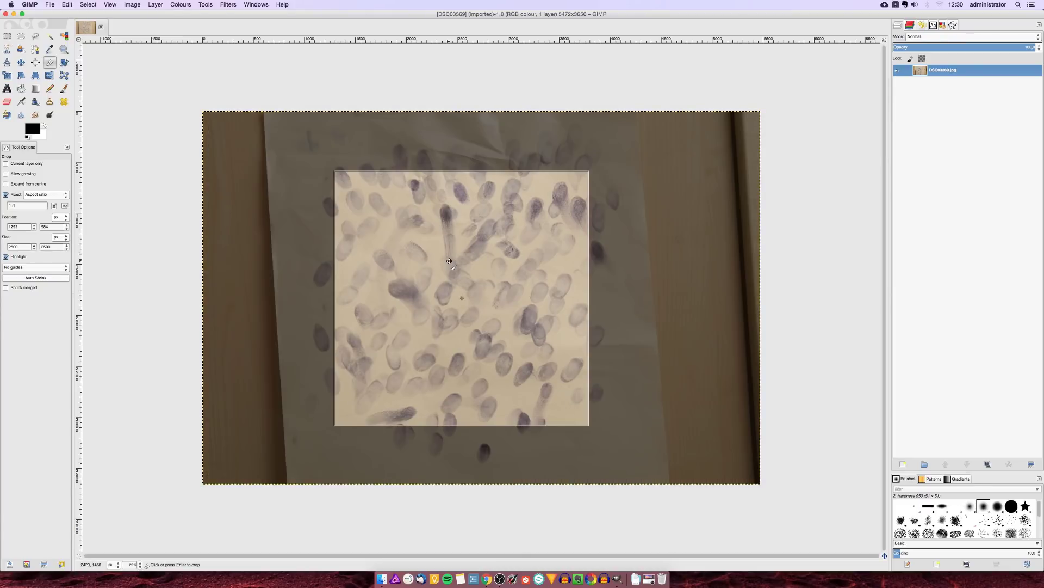
{"action": "left_click", "coordinate": [449, 260]}
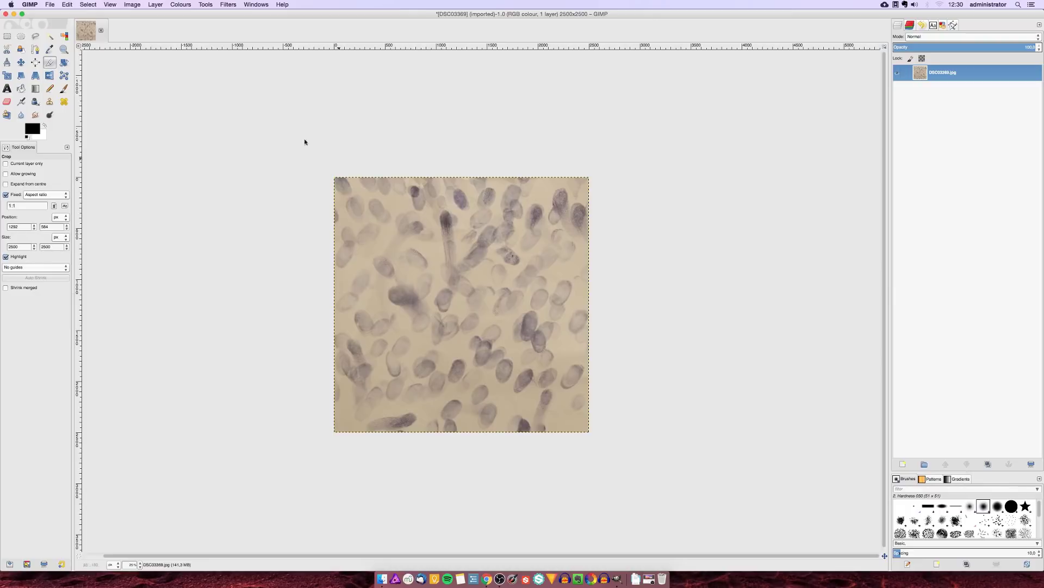
Change the image mode to Greyscale through Image > Mode.
{"action": "left_click", "coordinate": [133, 4]}
{"action": "mouse_move", "coordinate": [145, 25]}
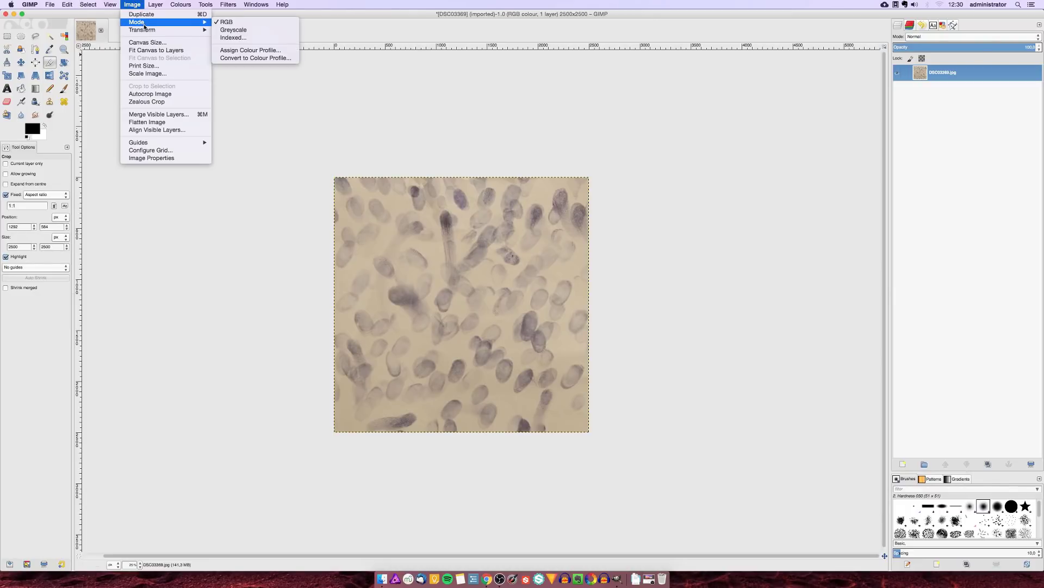
{"action": "left_click", "coordinate": [226, 29]}
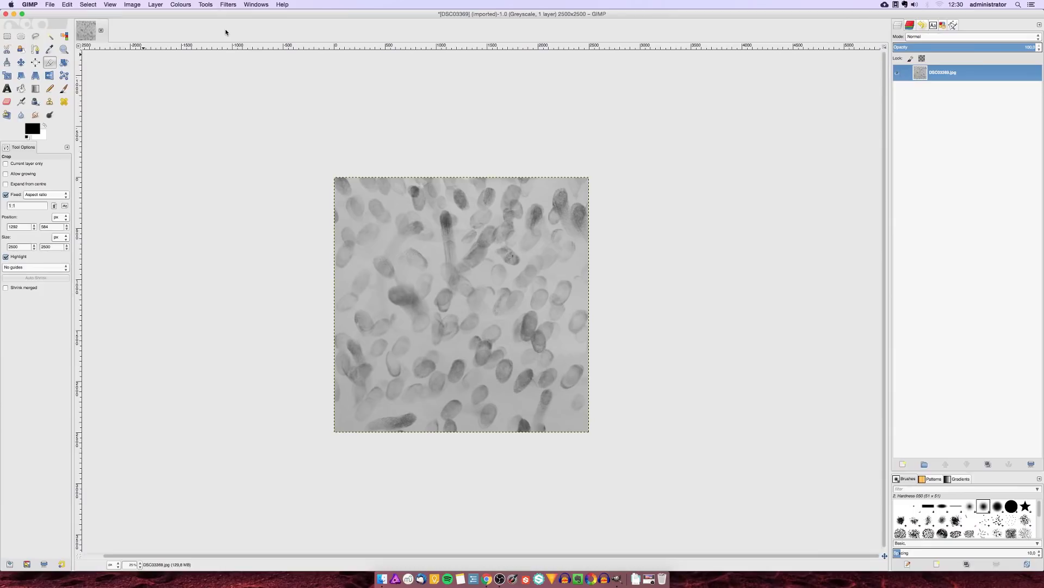
Invert the image's colours and zoom to show the whole image.
{"action": "left_click", "coordinate": [184, 5]}
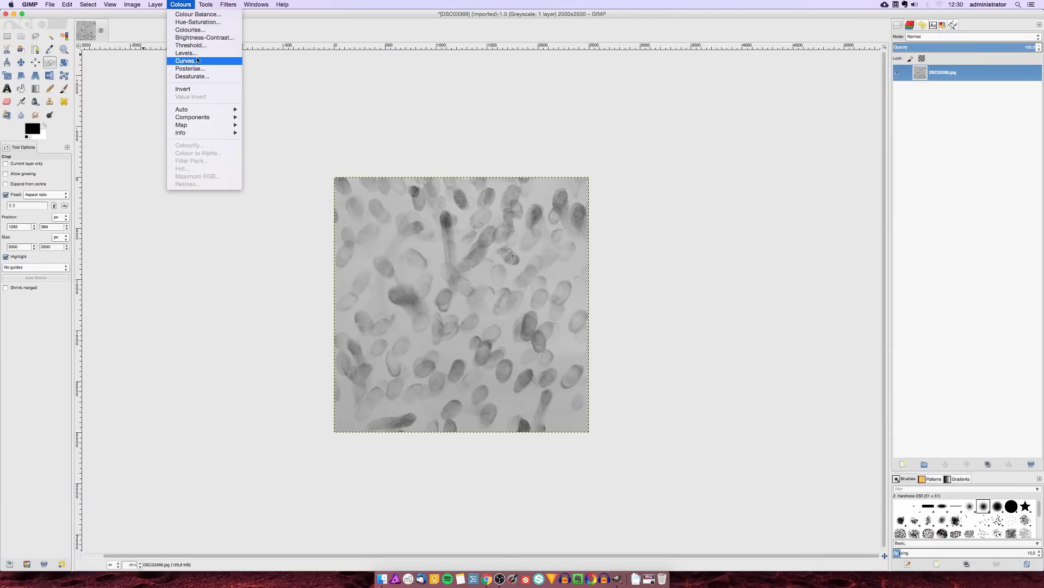
{"action": "left_click", "coordinate": [199, 88]}
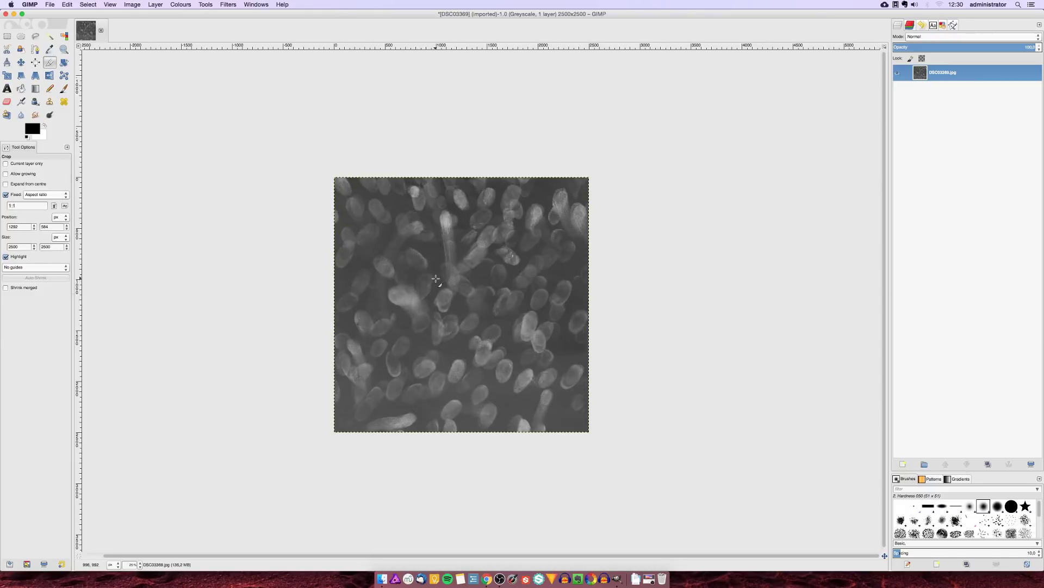
{"action": "key", "text": "shift+2"}
{"action": "key", "text": "minus"}
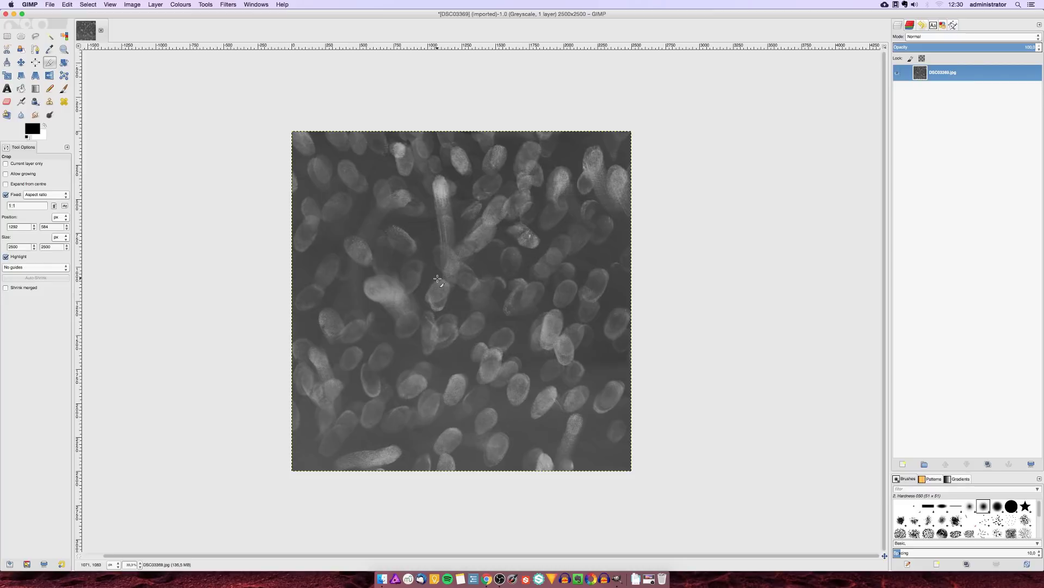
In Levels, set the input black level to 64 and white level to 180.
{"action": "left_click", "coordinate": [181, 4]}
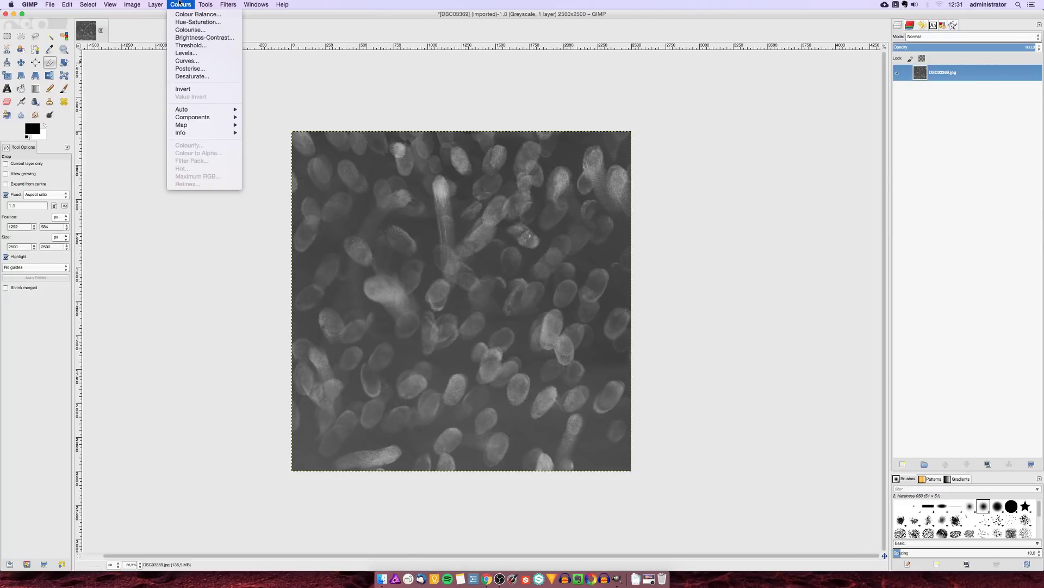
{"action": "left_click", "coordinate": [186, 53]}
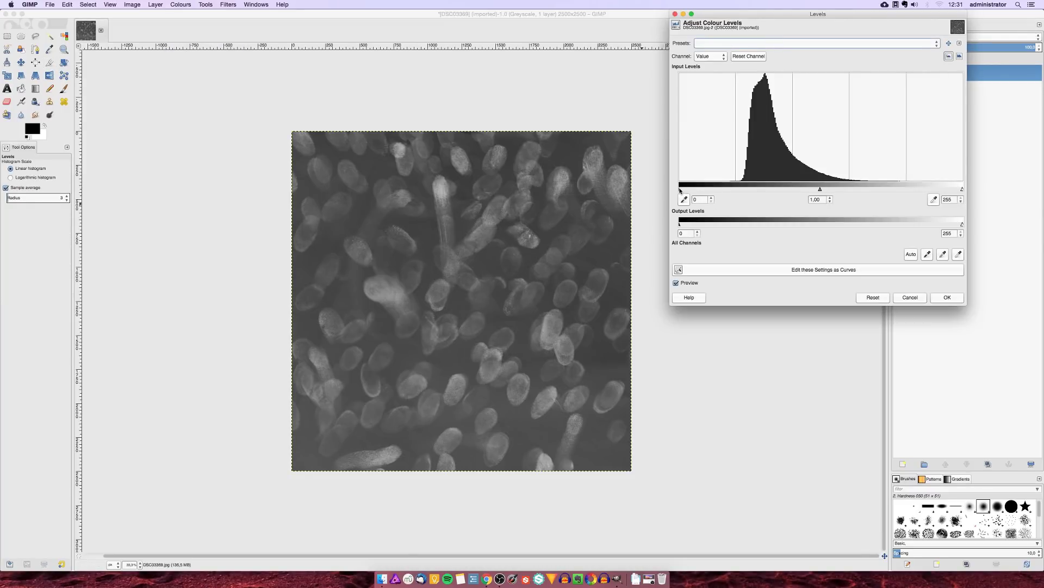
{"action": "left_click_drag", "start_coordinate": [680, 189], "coordinate": [732, 190]}
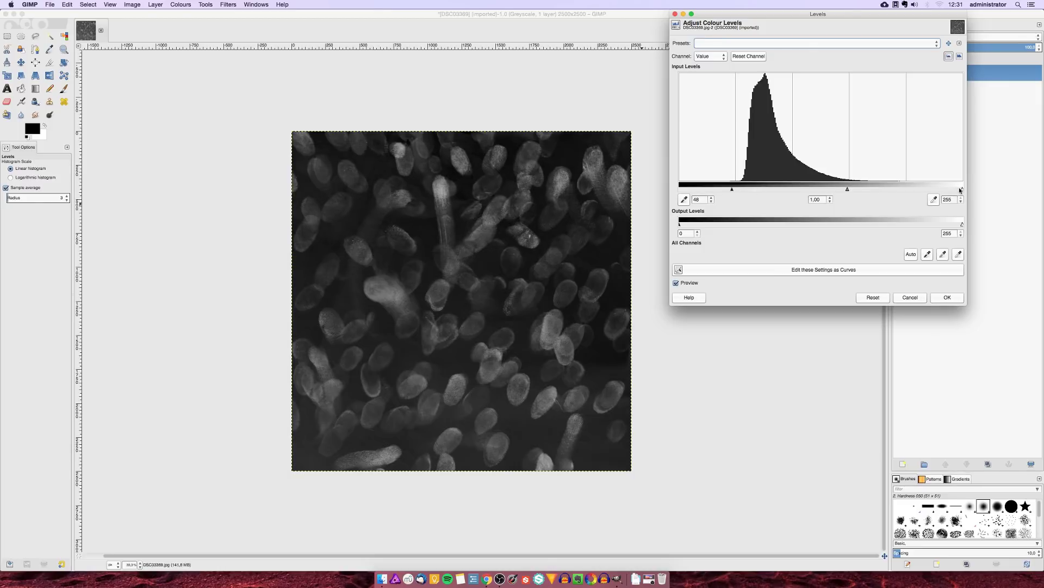
{"action": "left_click_drag", "start_coordinate": [960, 190], "coordinate": [880, 188]}
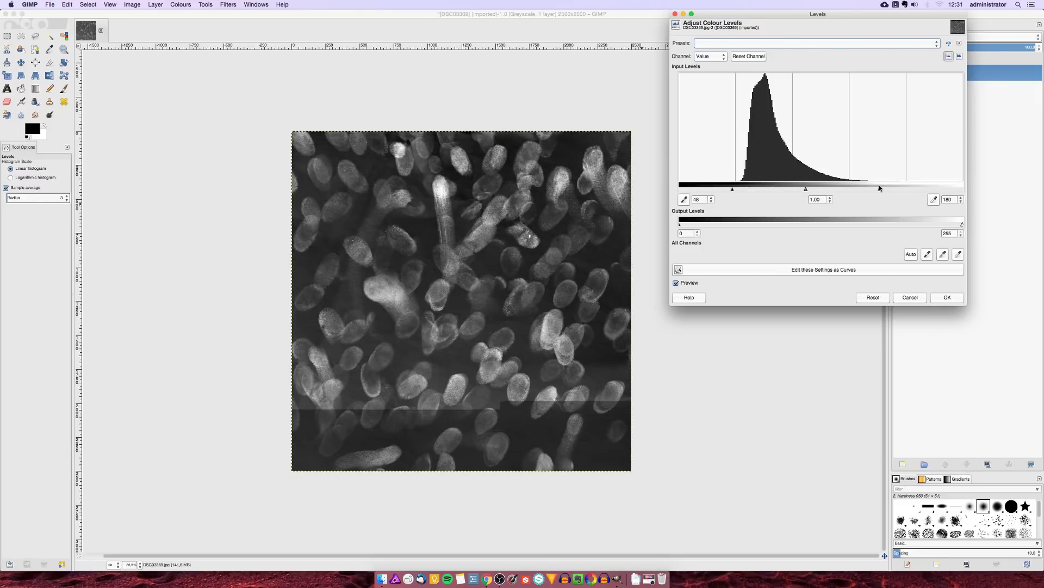
{"action": "left_click_drag", "start_coordinate": [735, 190], "coordinate": [746, 189]}
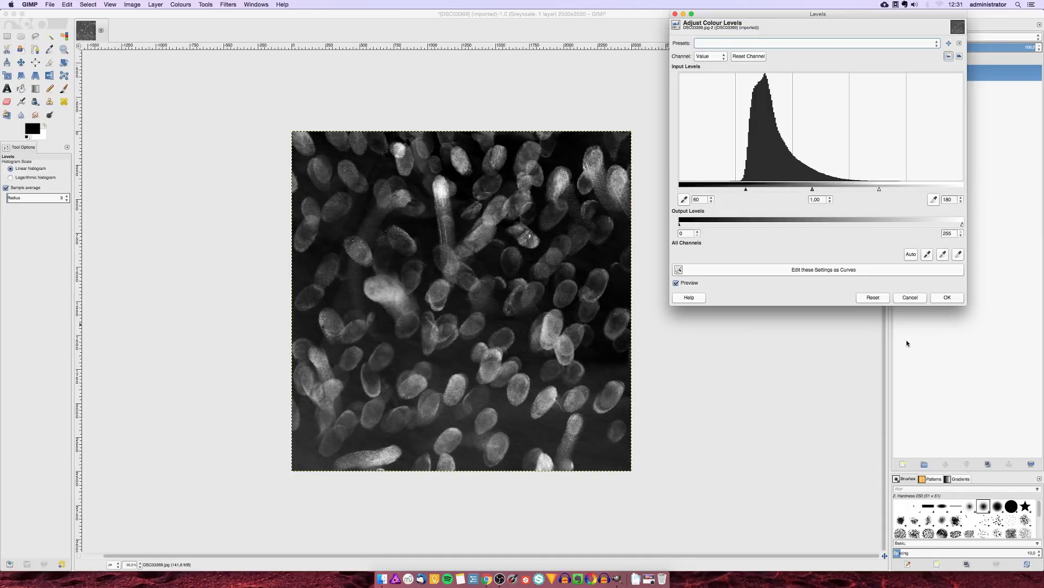
{"action": "left_click_drag", "start_coordinate": [746, 190], "coordinate": [750, 190]}
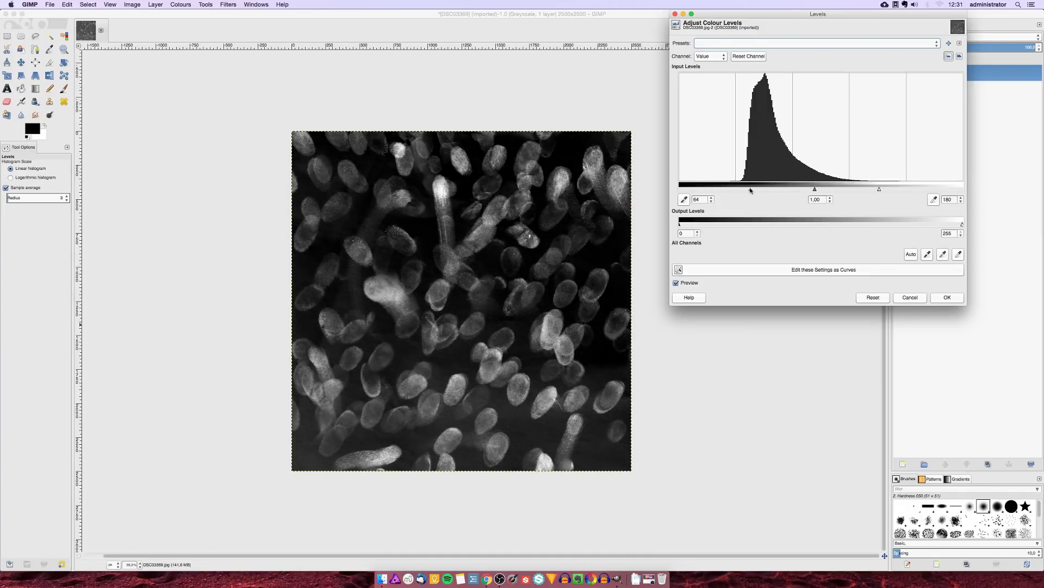
Confirm the levels, then apply Filters > Map > Make Seamless.
{"action": "left_click", "coordinate": [946, 298]}
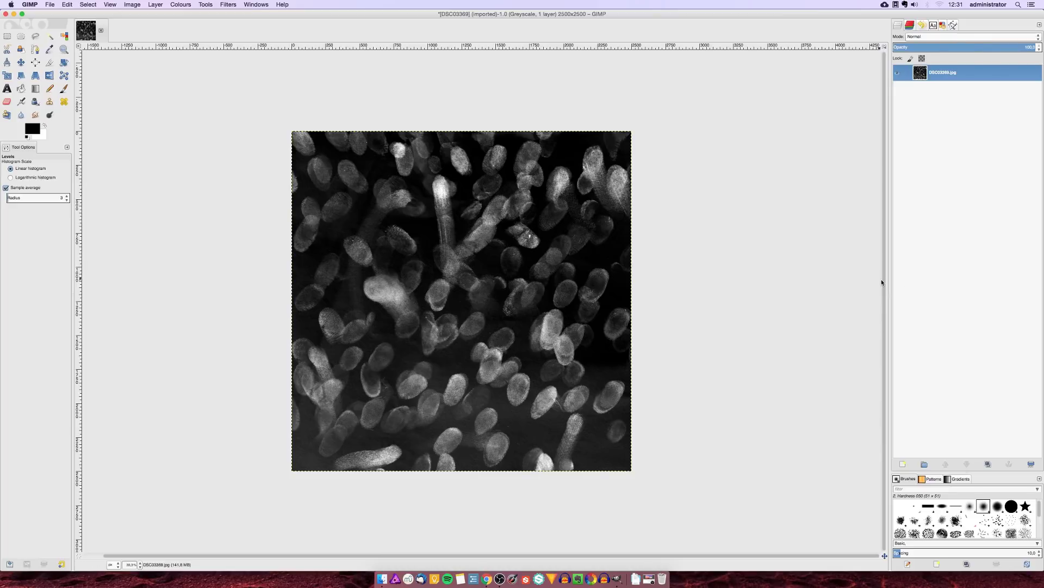
{"action": "left_click", "coordinate": [236, 3]}
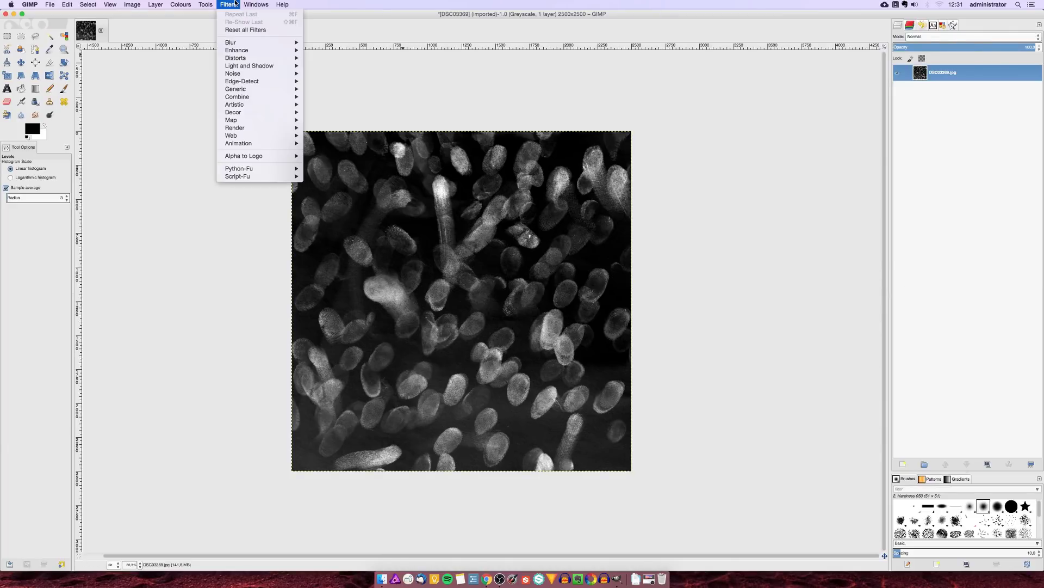
{"action": "mouse_move", "coordinate": [251, 119]}
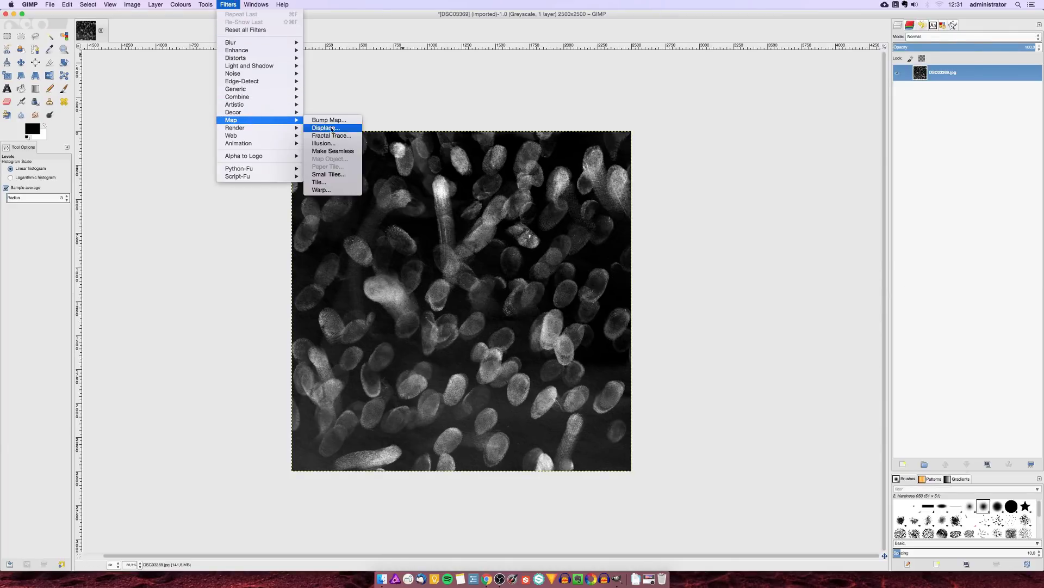
{"action": "left_click", "coordinate": [333, 151]}
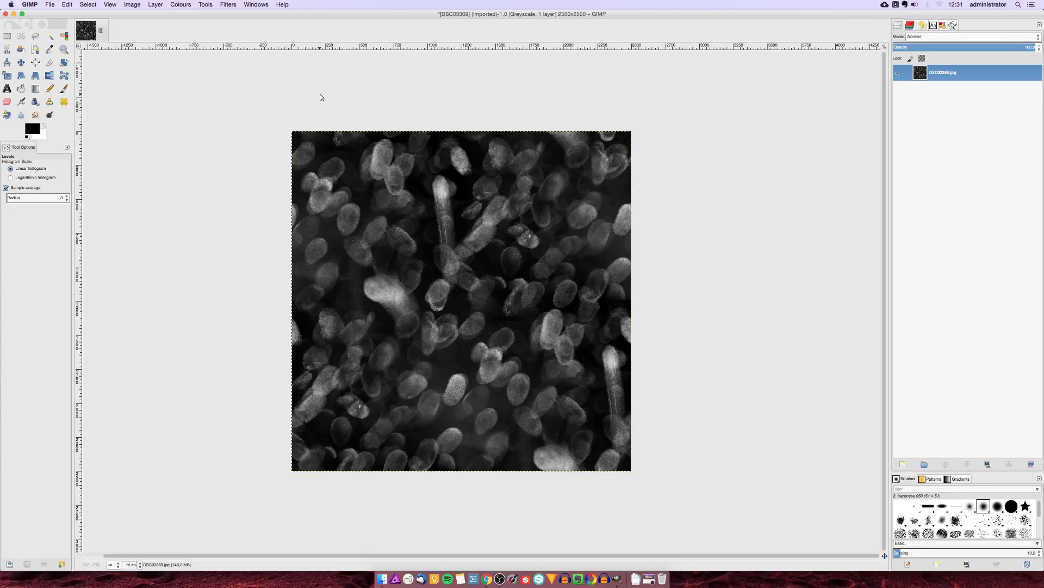
Export the image as fingerprintstexture.png with default PNG settings.
{"action": "key", "text": "super+shift+e"}
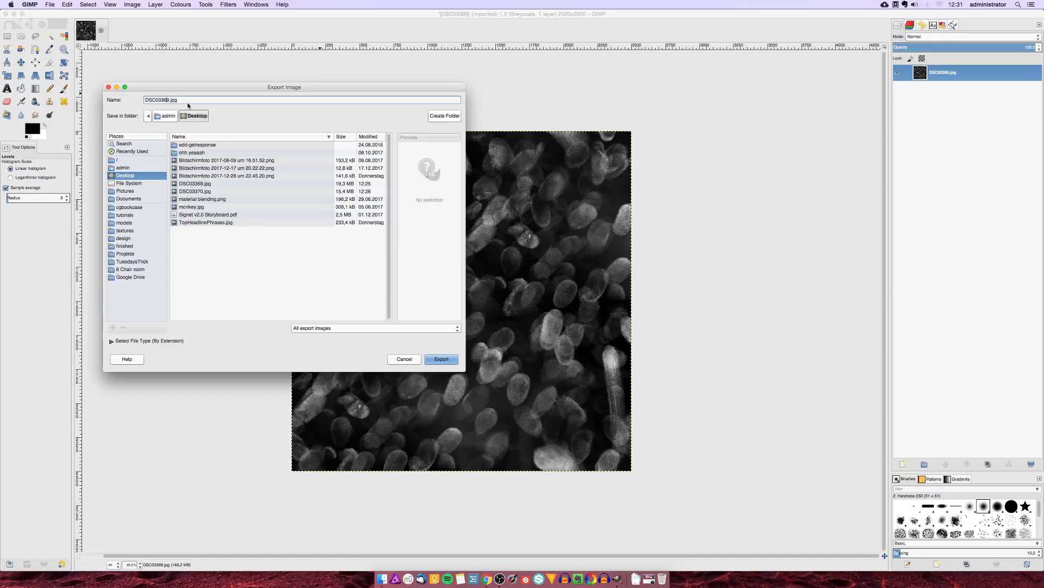
{"action": "type", "text": "fingerprintstextu"}
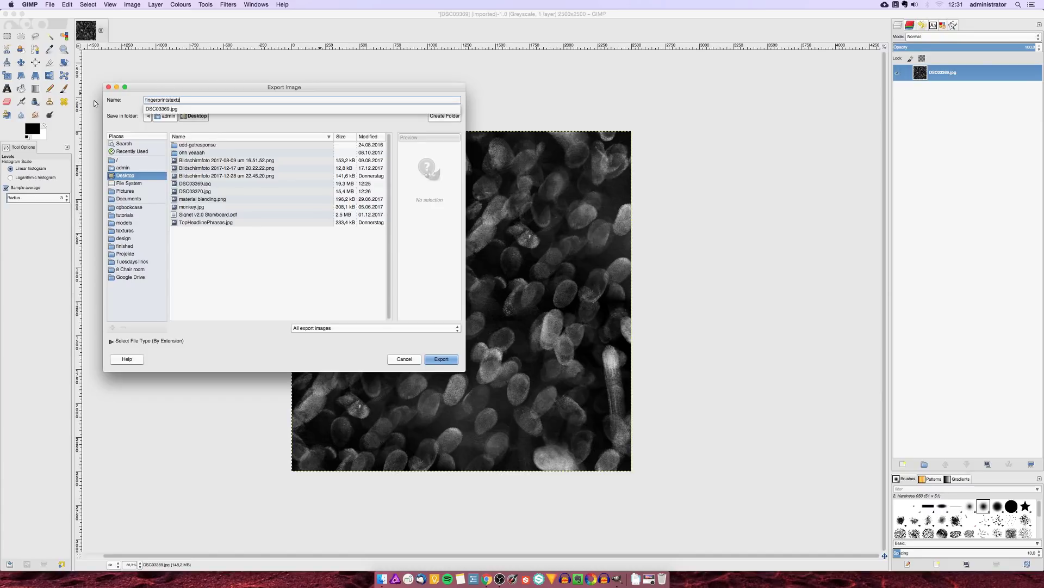
{"action": "type", "text": "re.png"}
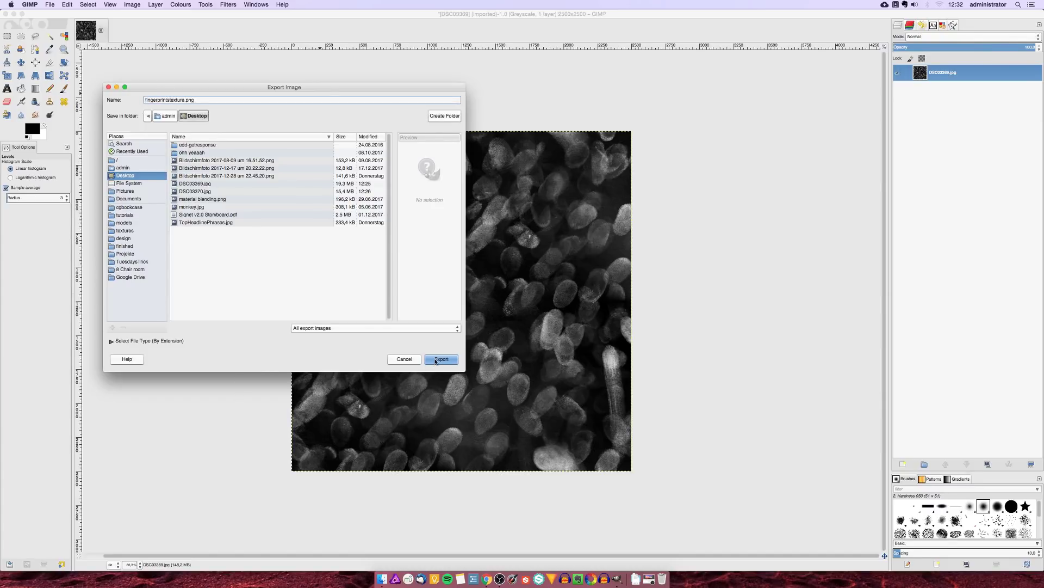
{"action": "left_click", "coordinate": [435, 359]}
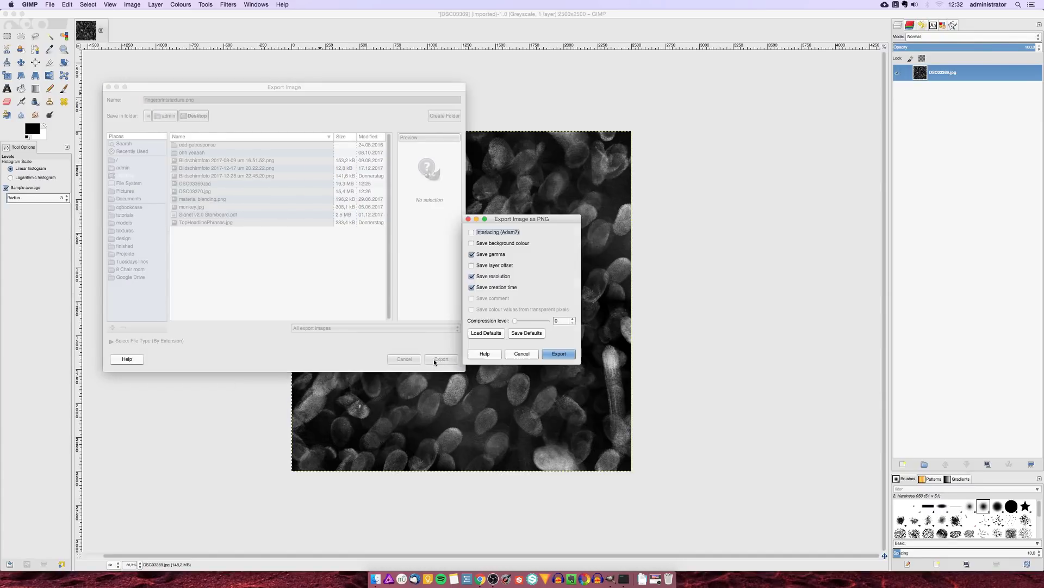
{"action": "left_click", "coordinate": [558, 354]}
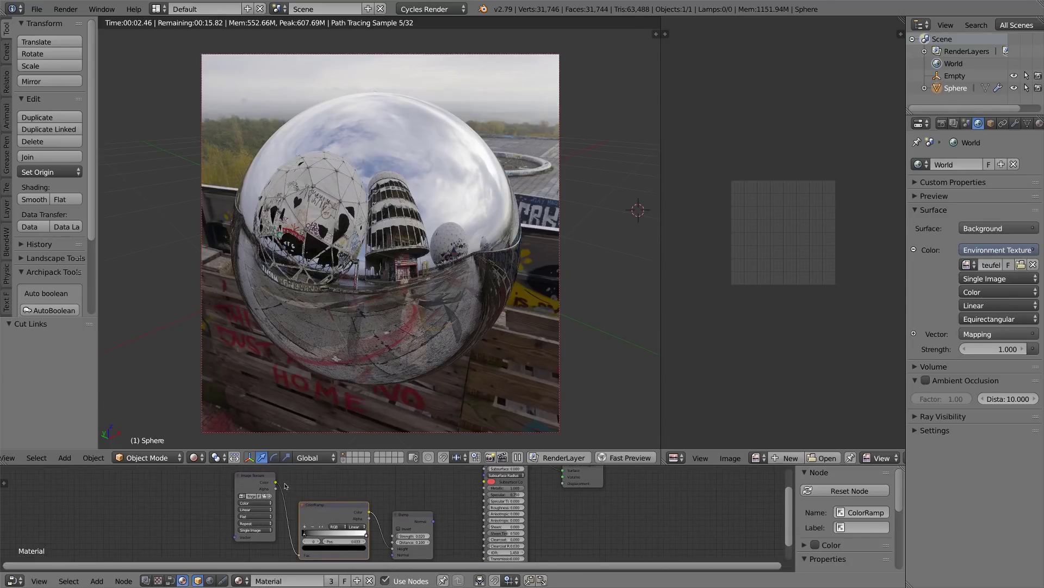
Connect the Image Texture's Color output to the ColorRamp input in the Node Editor.
{"action": "left_click_drag", "start_coordinate": [276, 482], "coordinate": [481, 543]}
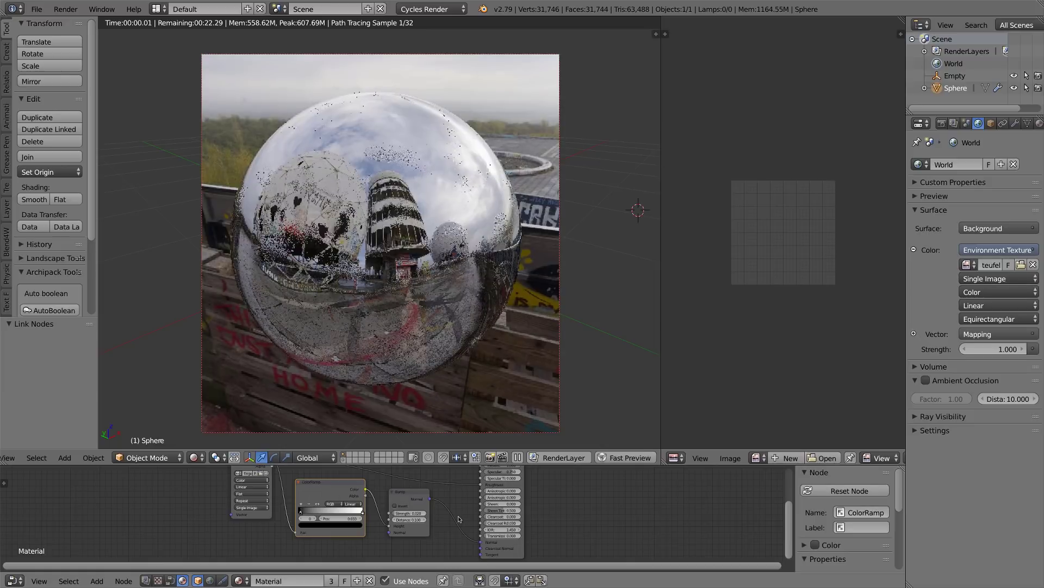